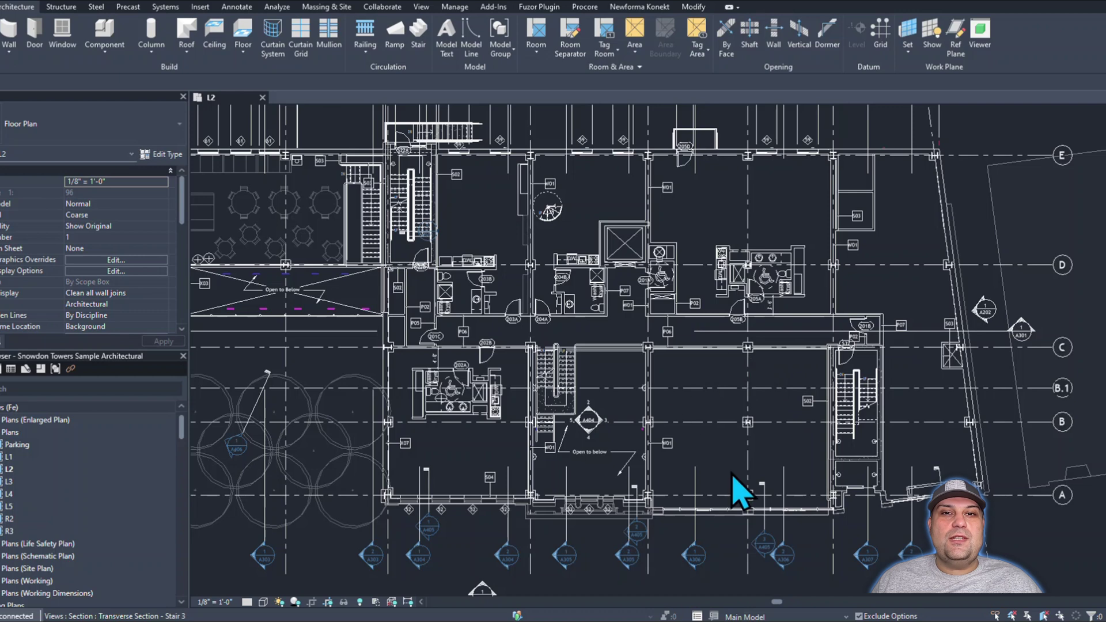
Automatically place tagged rooms across the L2 plan and select room 507Y to review its area
{"action": "left_click", "coordinate": [543, 56]}
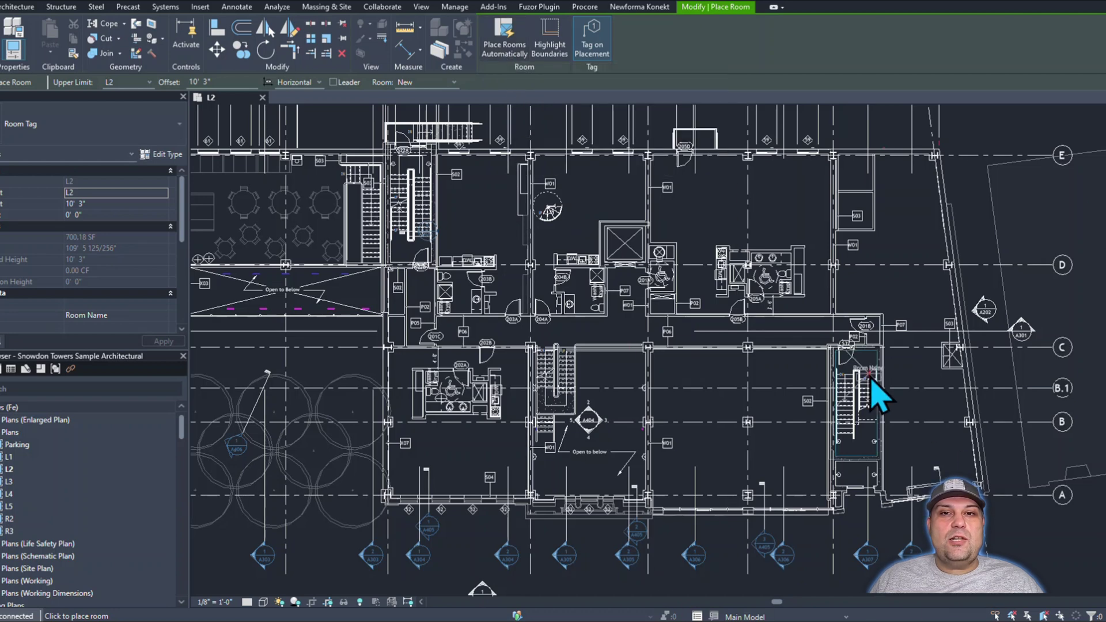
{"action": "left_click", "coordinate": [521, 57]}
{"action": "left_click", "coordinate": [631, 309]}
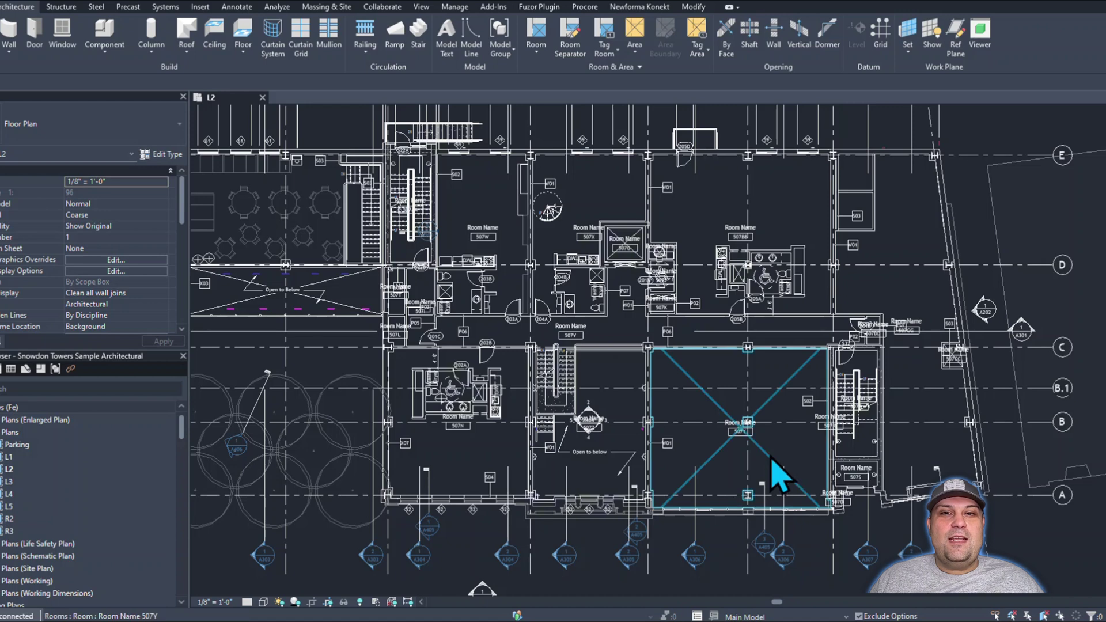
{"action": "left_click", "coordinate": [772, 457]}
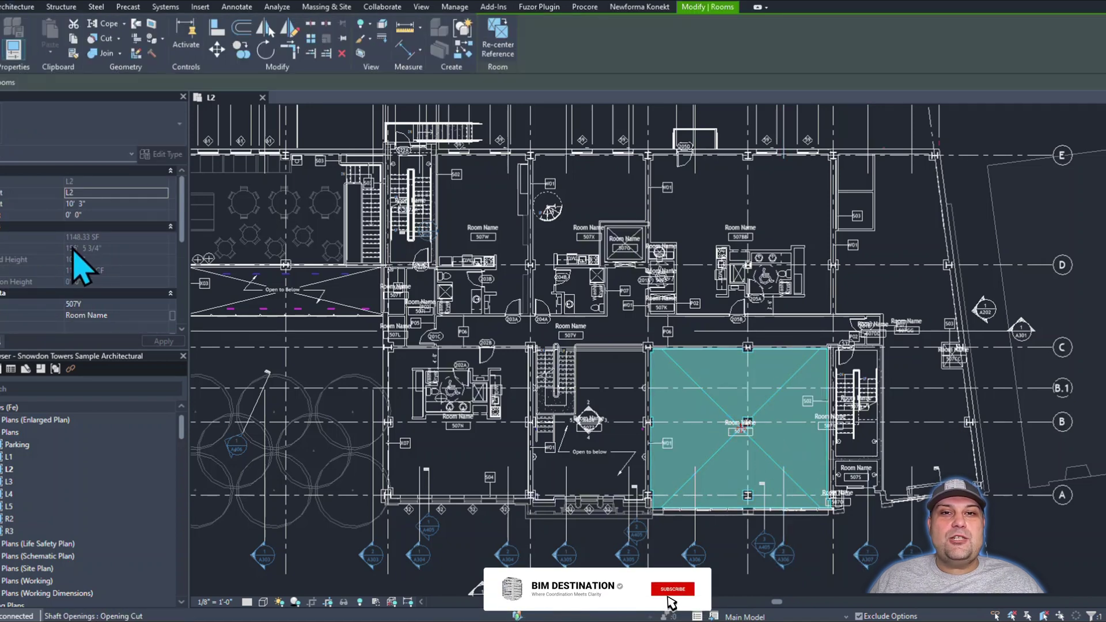
Undo the automatic room placement and restart the Room tool
{"action": "key", "text": "Escape"}
{"action": "left_click", "coordinate": [535, 55]}
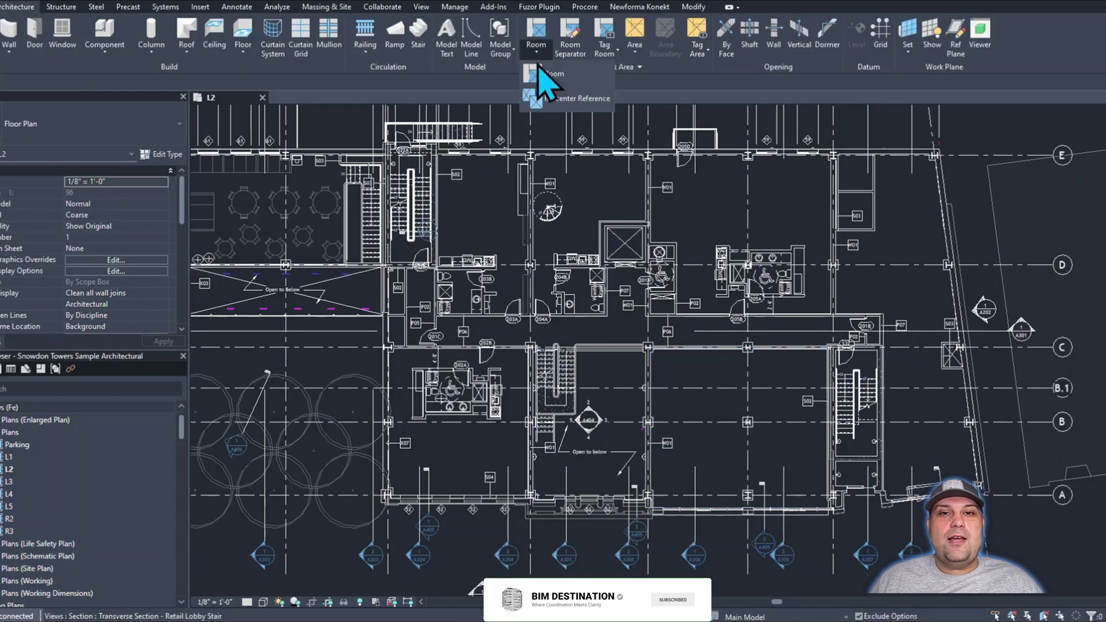
{"action": "left_click", "coordinate": [547, 73]}
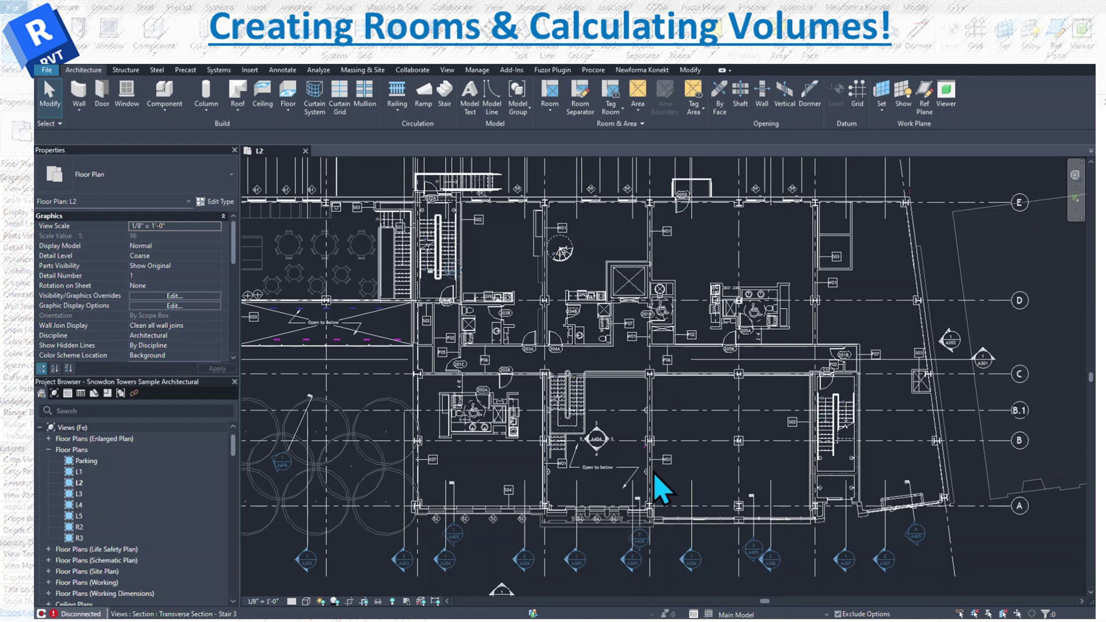
Use Place Rooms Automatically to create 30 tagged rooms on L2 and close the confirmation
{"action": "left_click", "coordinate": [557, 112]}
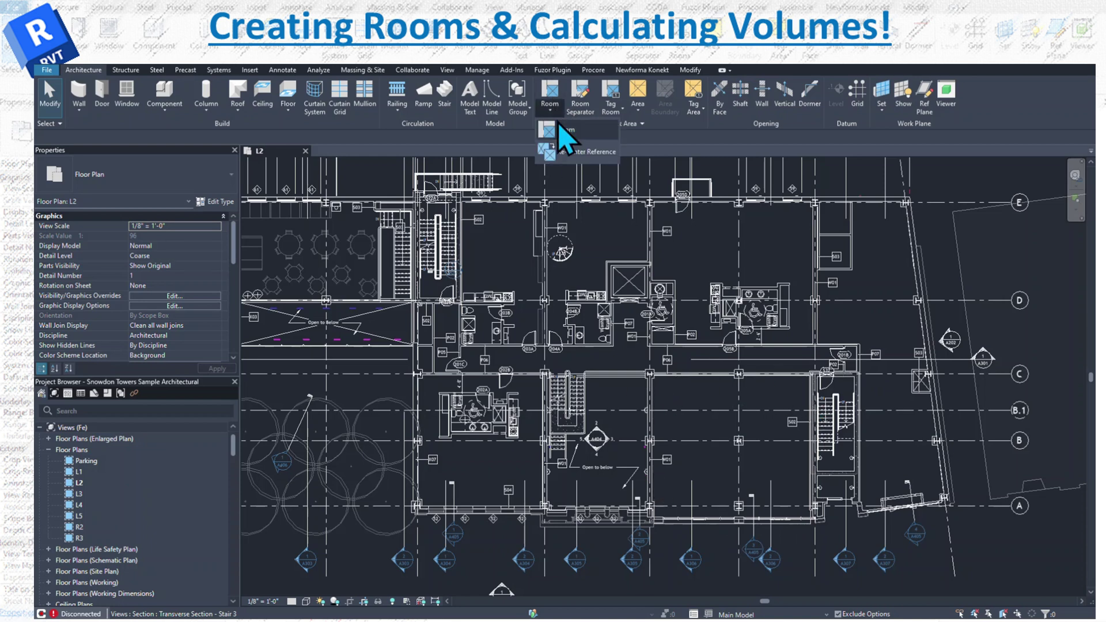
{"action": "left_click", "coordinate": [556, 122]}
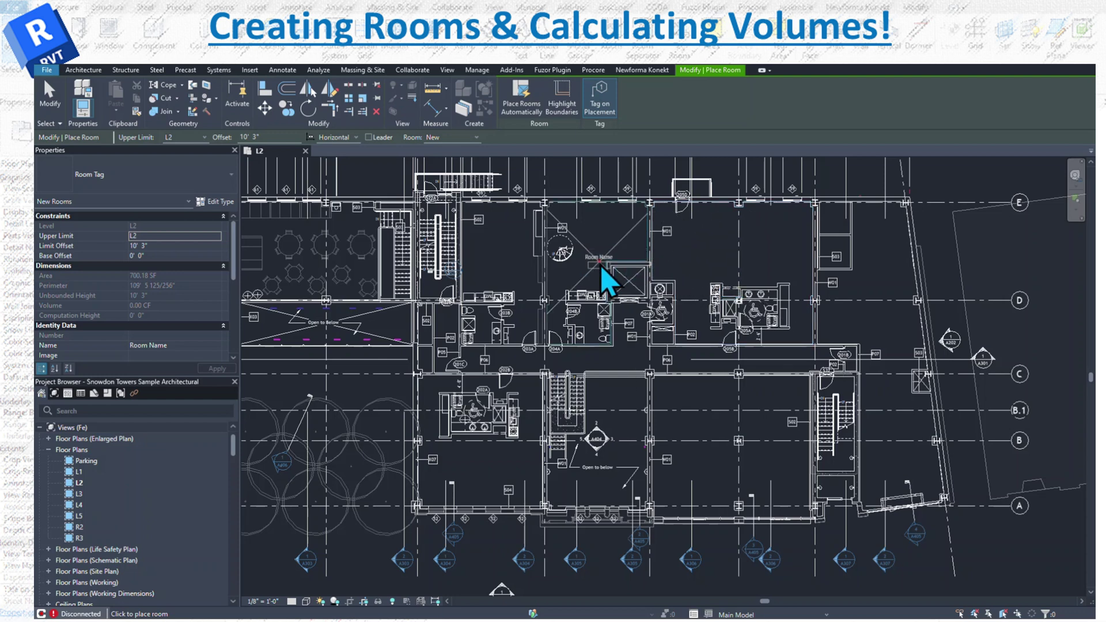
{"action": "left_click", "coordinate": [537, 114]}
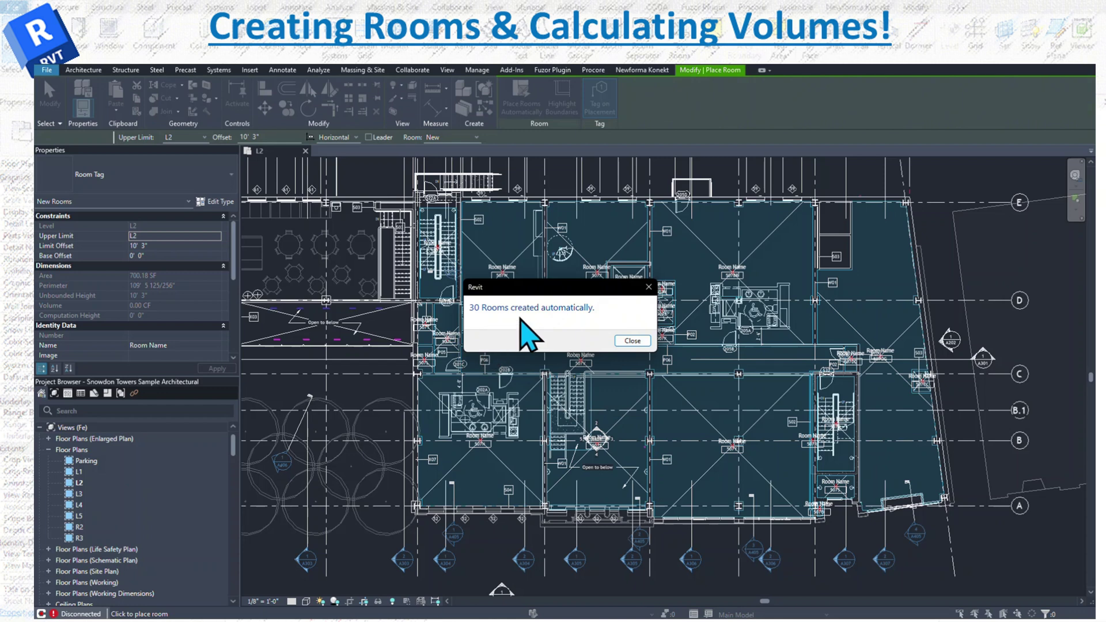
{"action": "left_click", "coordinate": [632, 341]}
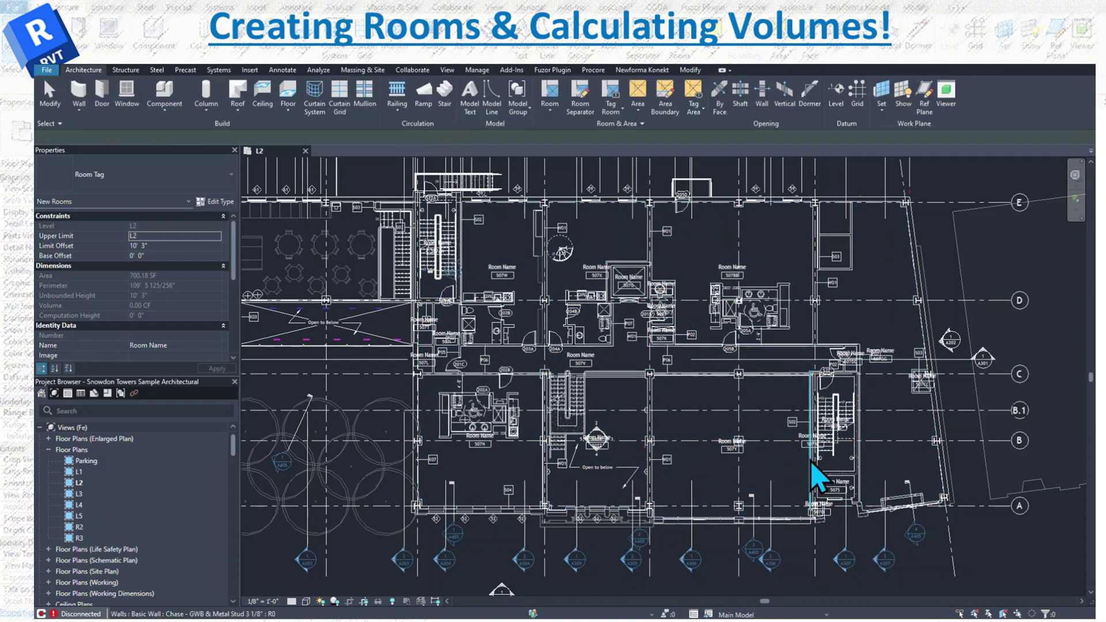
Check room 507Y's 11630.77 CF volume, then undo the 30 automatically placed rooms
{"action": "left_click", "coordinate": [761, 489]}
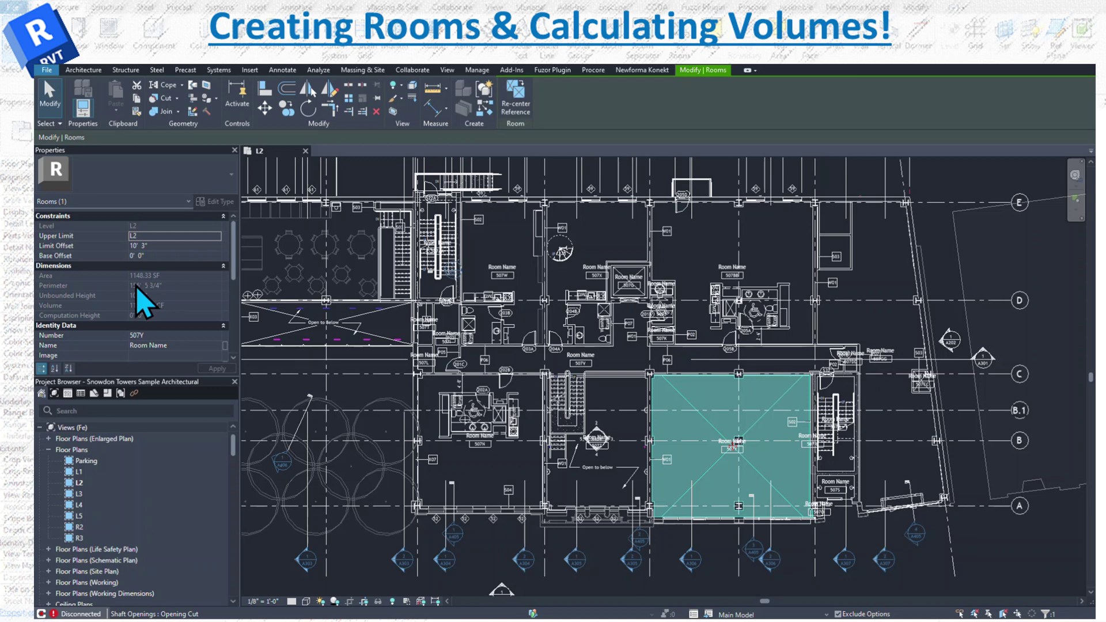
{"action": "mouse_move", "coordinate": [102, 300]}
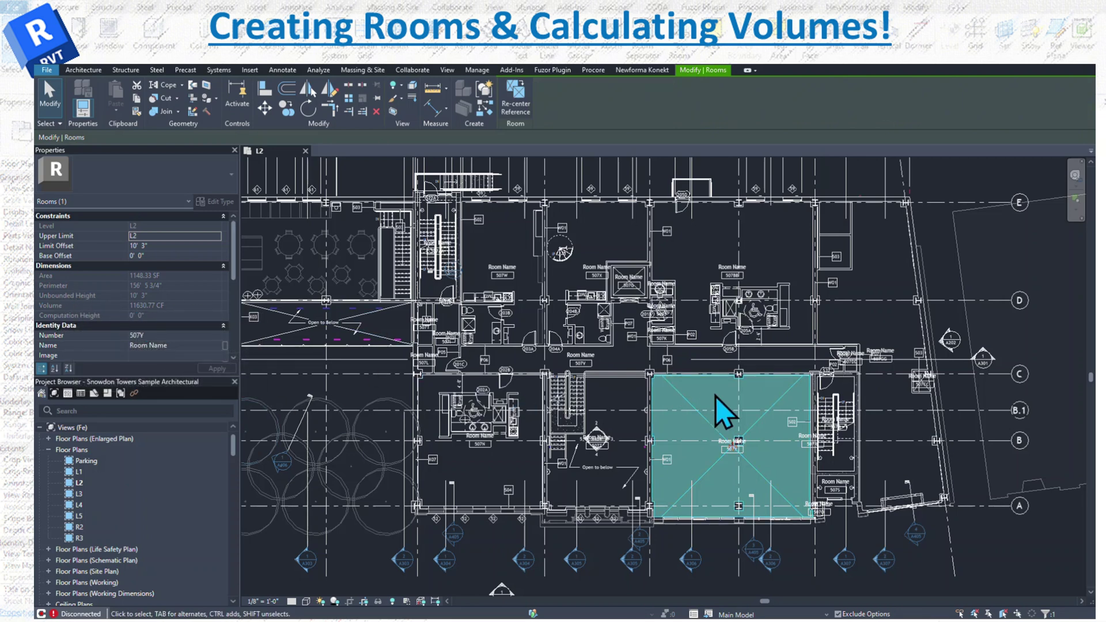
{"action": "key", "text": "Escape"}
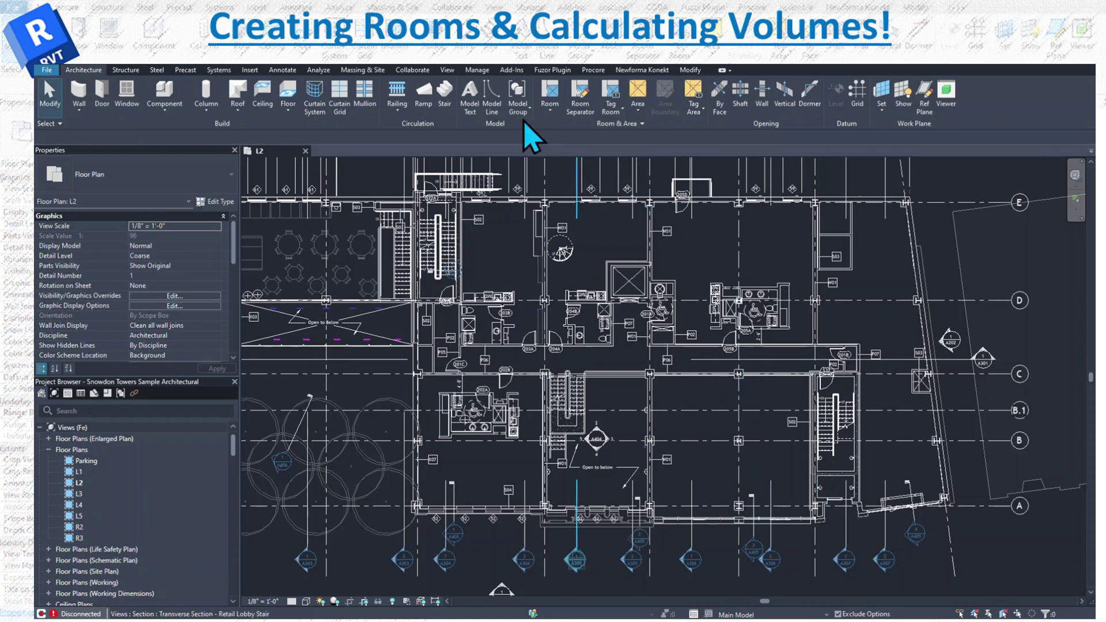
Manually place tagged rooms in the lower-left bay and the adjacent stair bay
{"action": "left_click", "coordinate": [548, 115]}
{"action": "left_click", "coordinate": [555, 130]}
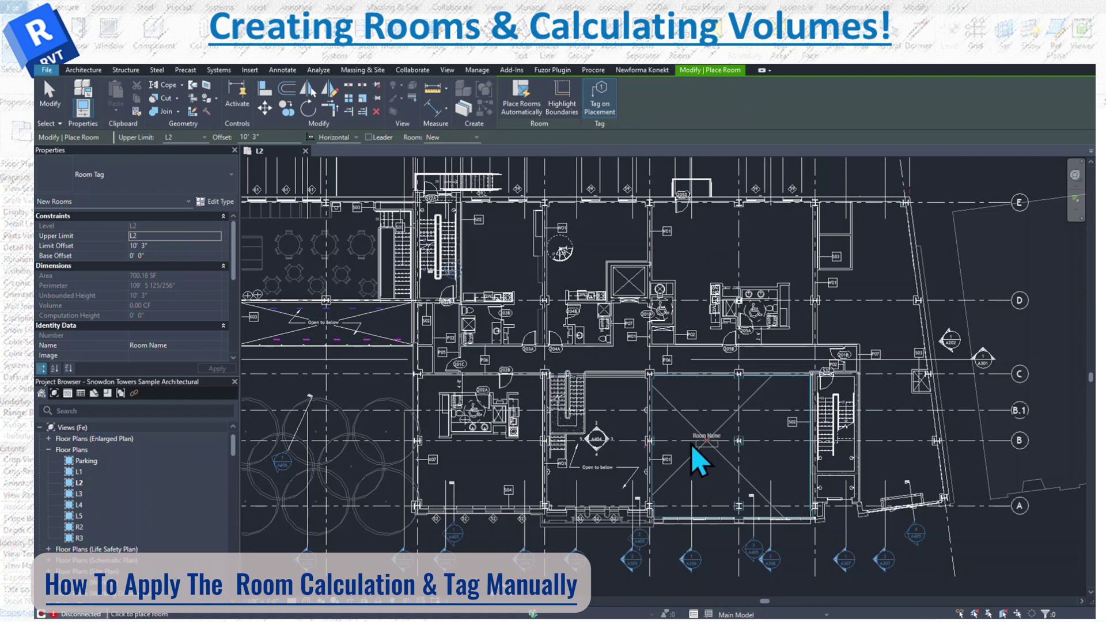
{"action": "left_click", "coordinate": [490, 461]}
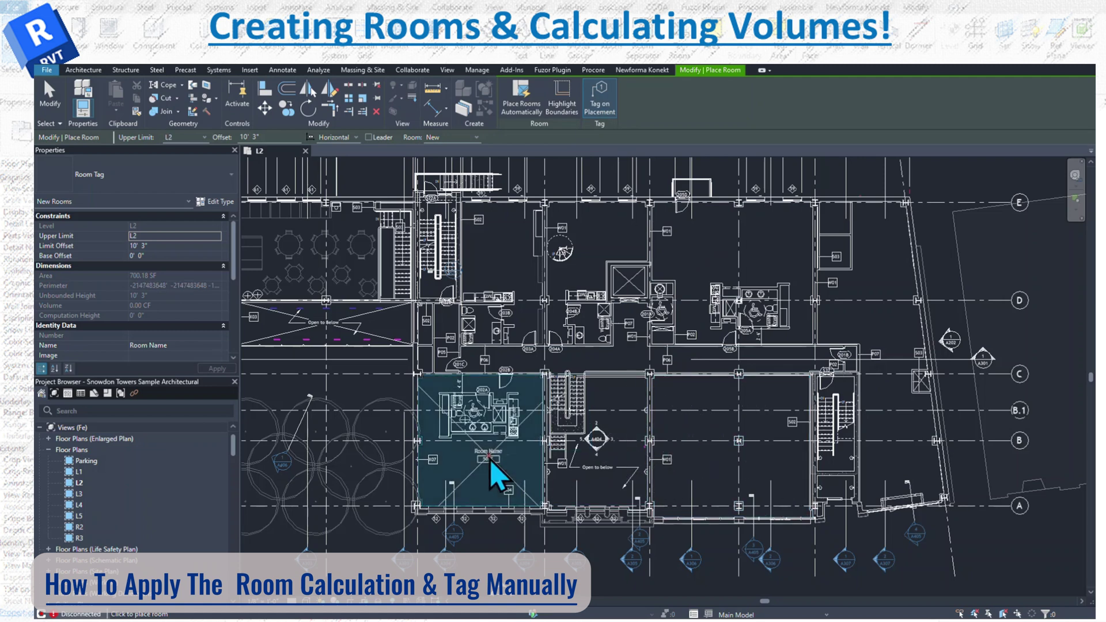
{"action": "left_click", "coordinate": [599, 461]}
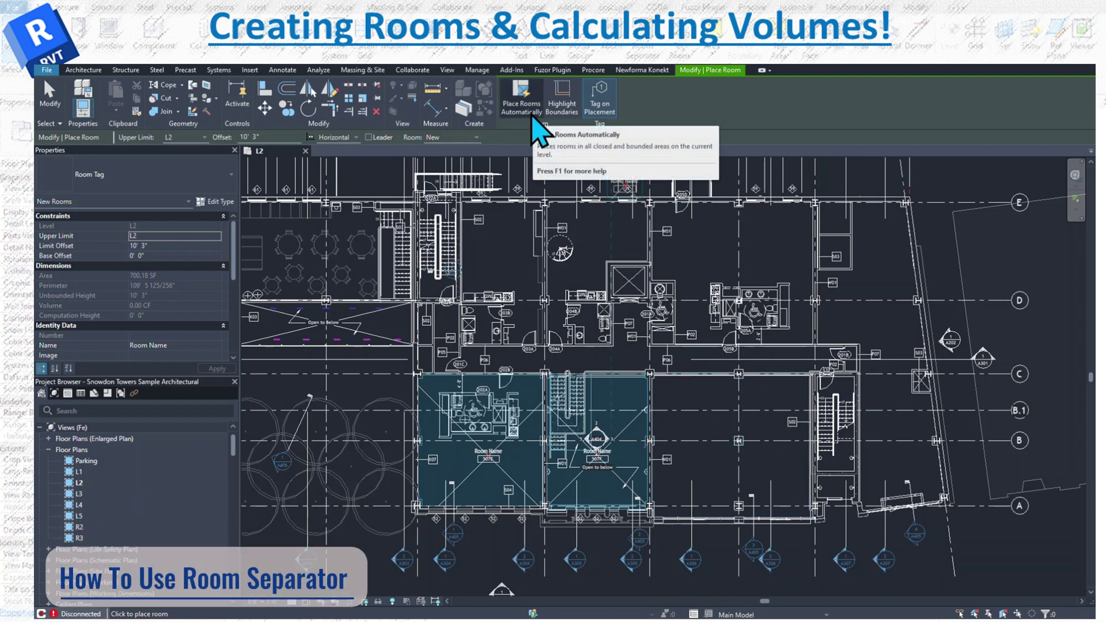
Draw a vertical room separation line from grid C down to grid A, dismissing the visibility warning
{"action": "key", "text": "Escape"}
{"action": "key", "text": "Escape"}
{"action": "left_click", "coordinate": [580, 95]}
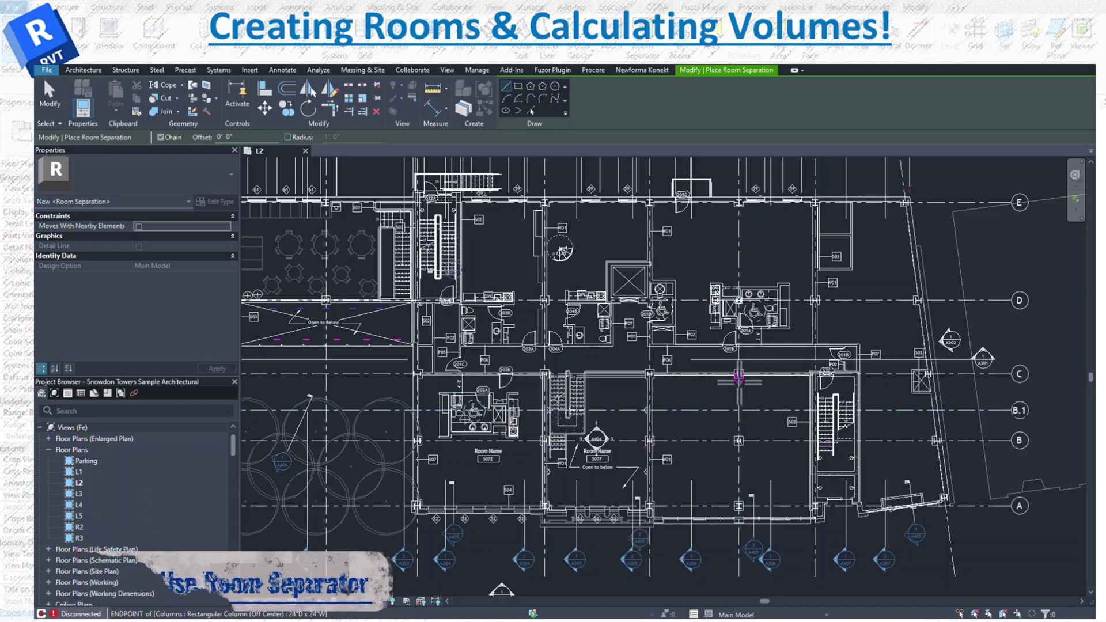
{"action": "left_click", "coordinate": [739, 374]}
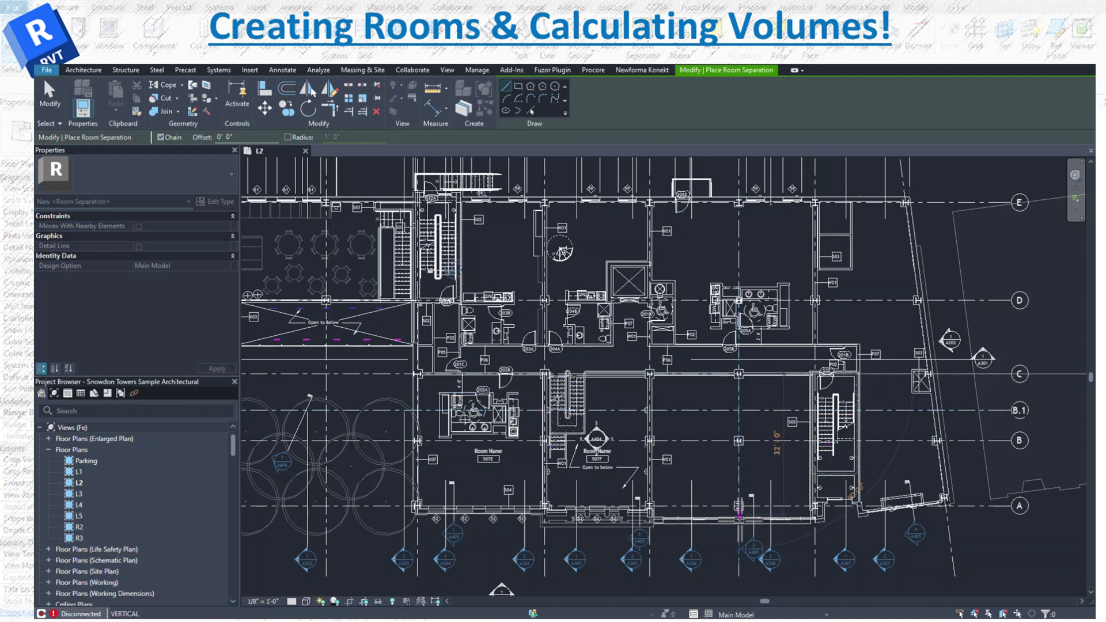
{"action": "left_click", "coordinate": [738, 520]}
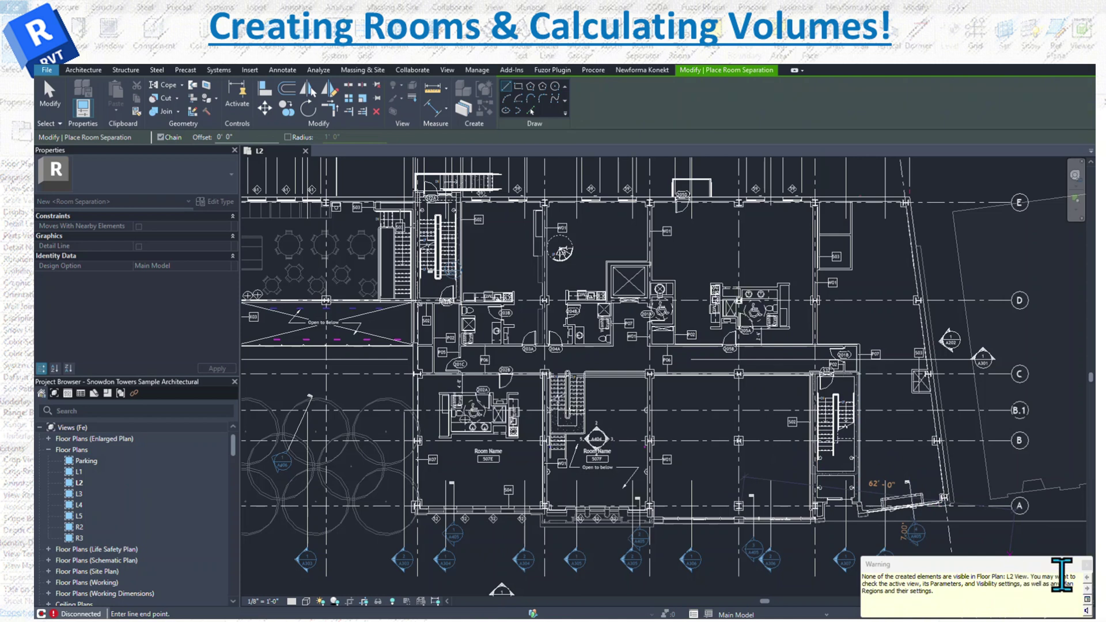
{"action": "left_click", "coordinate": [1086, 565]}
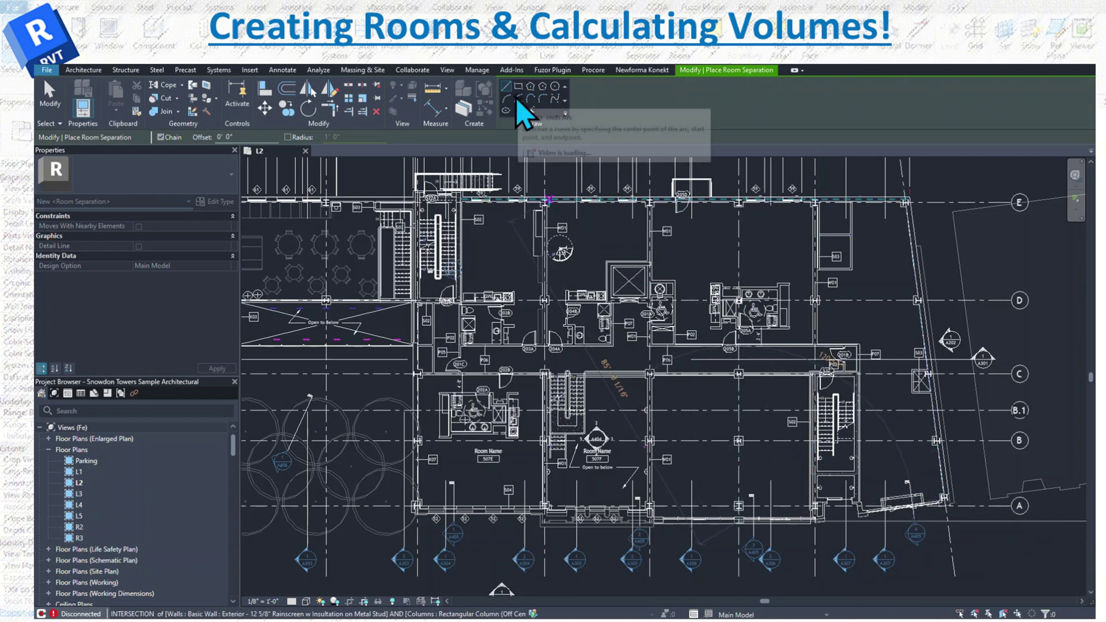
{"action": "key", "text": "Escape"}
{"action": "key", "text": "Escape"}
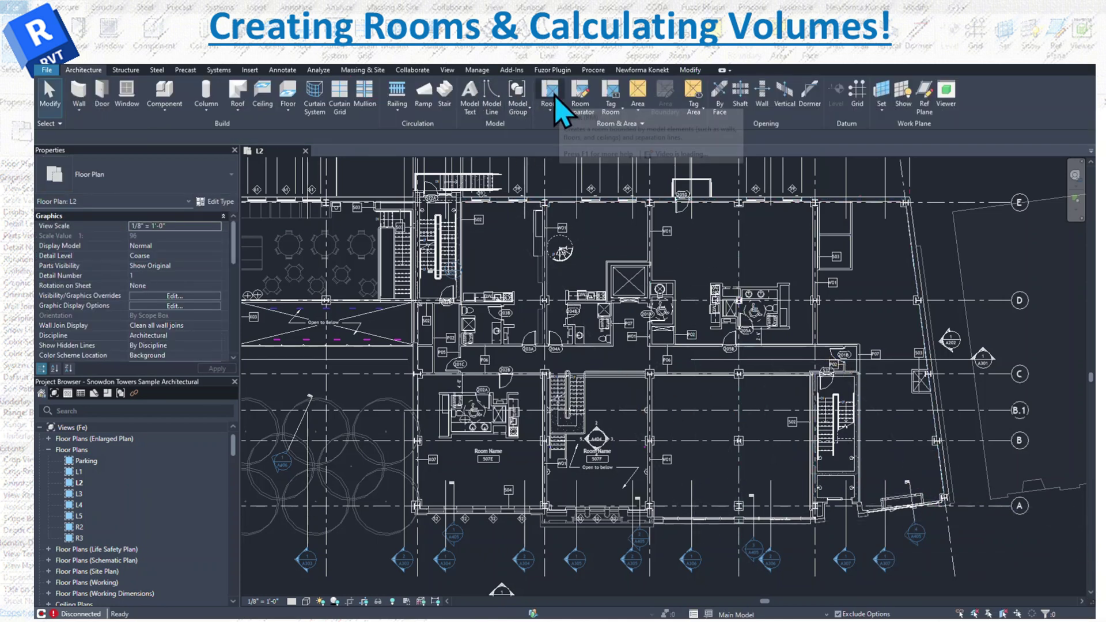
Place room 507G left and room 507H right of the separation line
{"action": "left_click", "coordinate": [555, 99]}
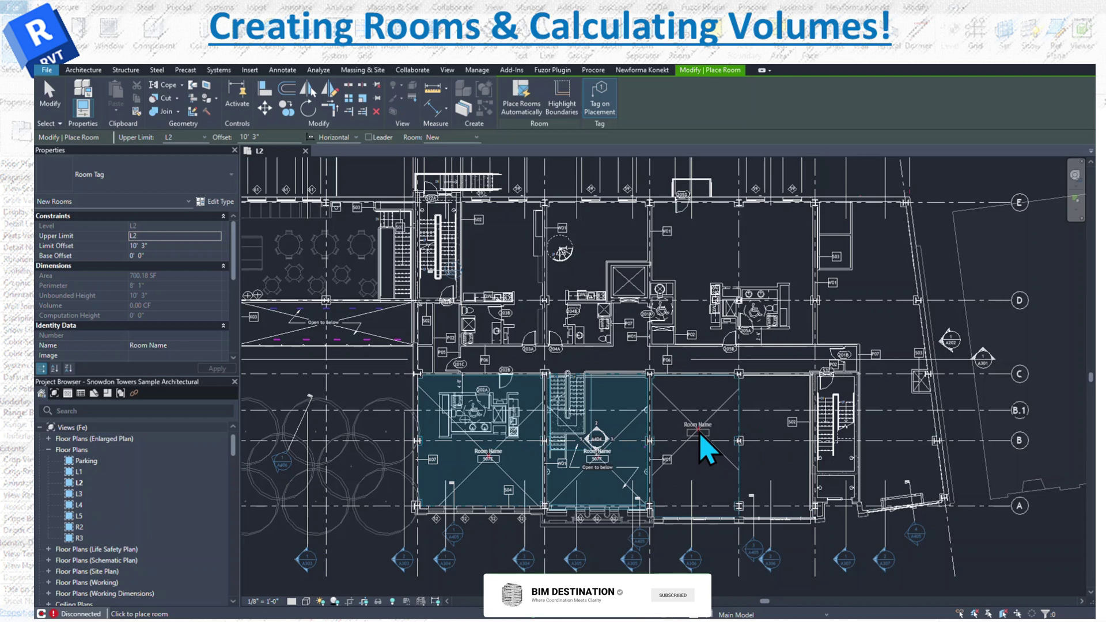
{"action": "left_click", "coordinate": [742, 435]}
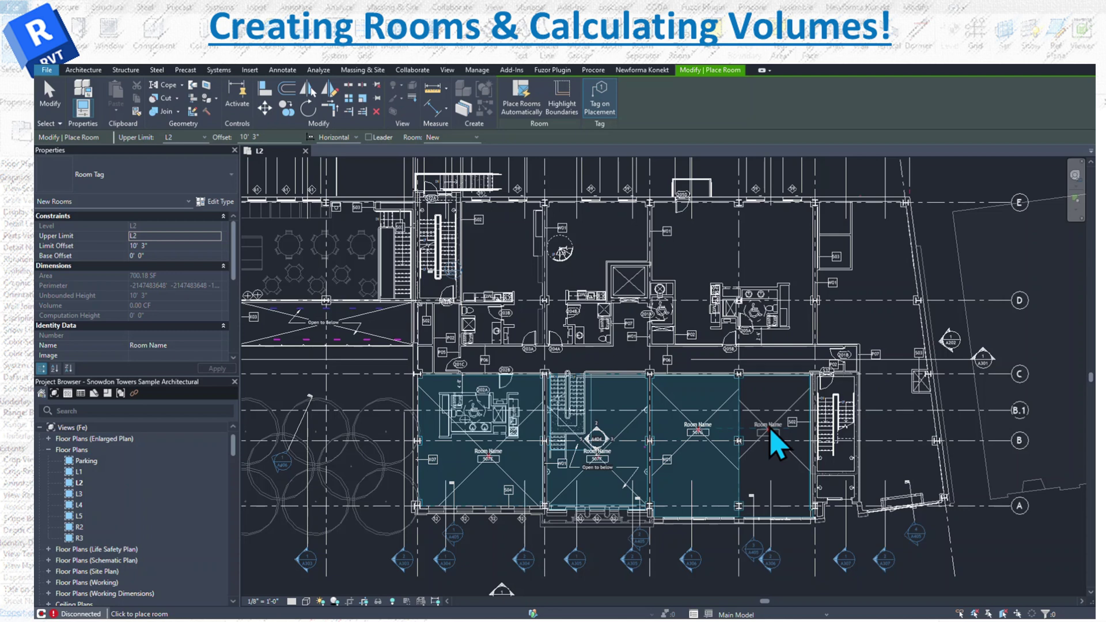
{"action": "left_click", "coordinate": [770, 432]}
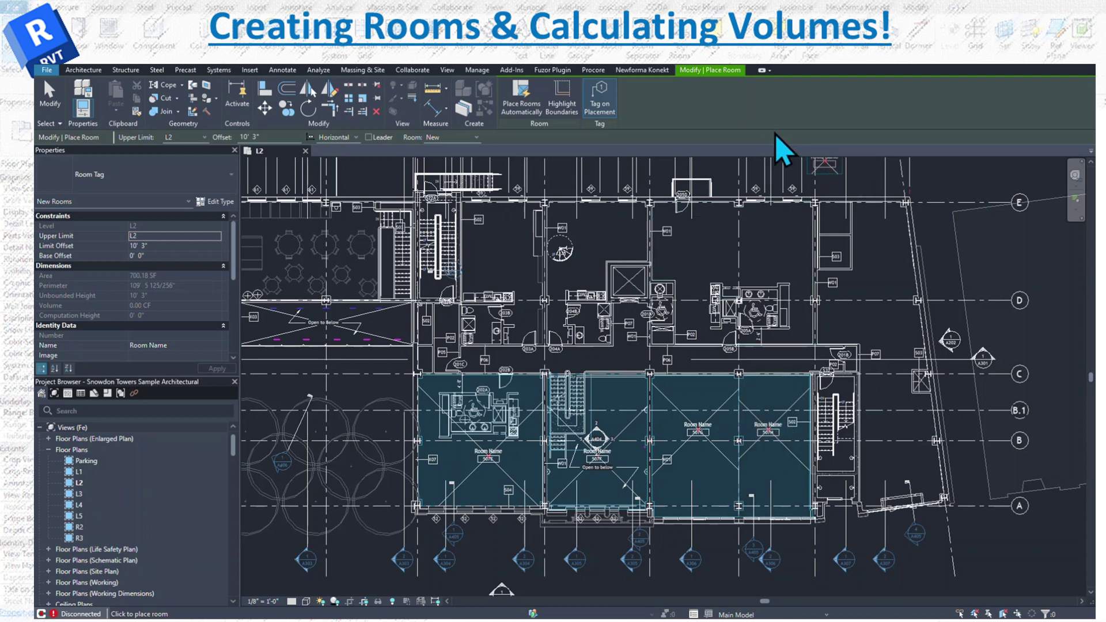
{"action": "key", "text": "Escape"}
{"action": "key", "text": "Escape"}
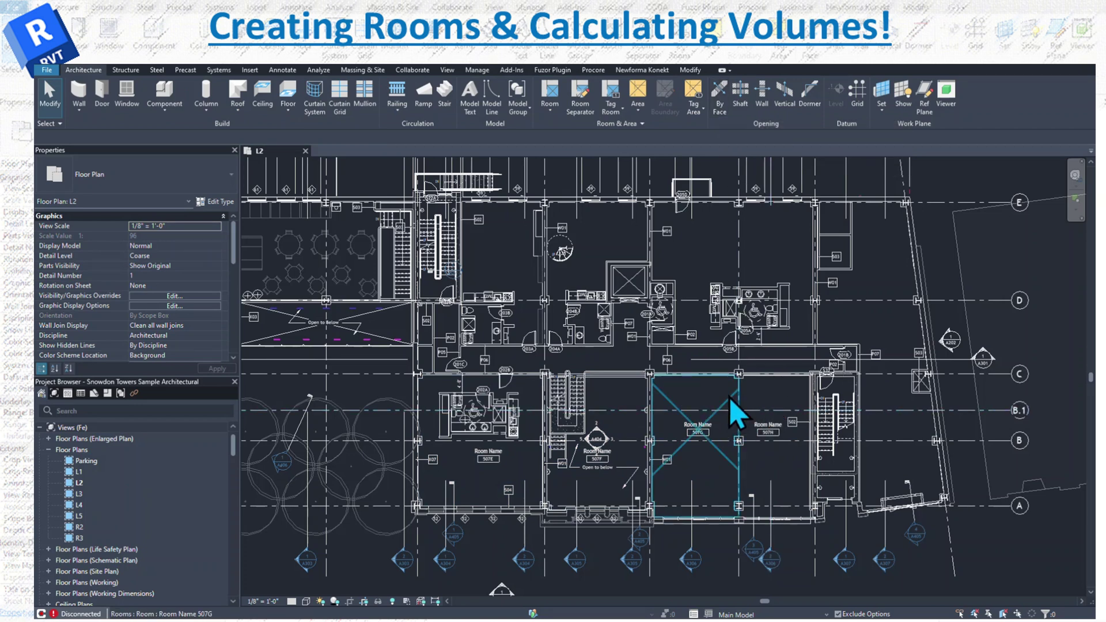
Select room 507G to check its 632.84 SF area and 6411.55 CF volume
{"action": "left_click", "coordinate": [732, 420]}
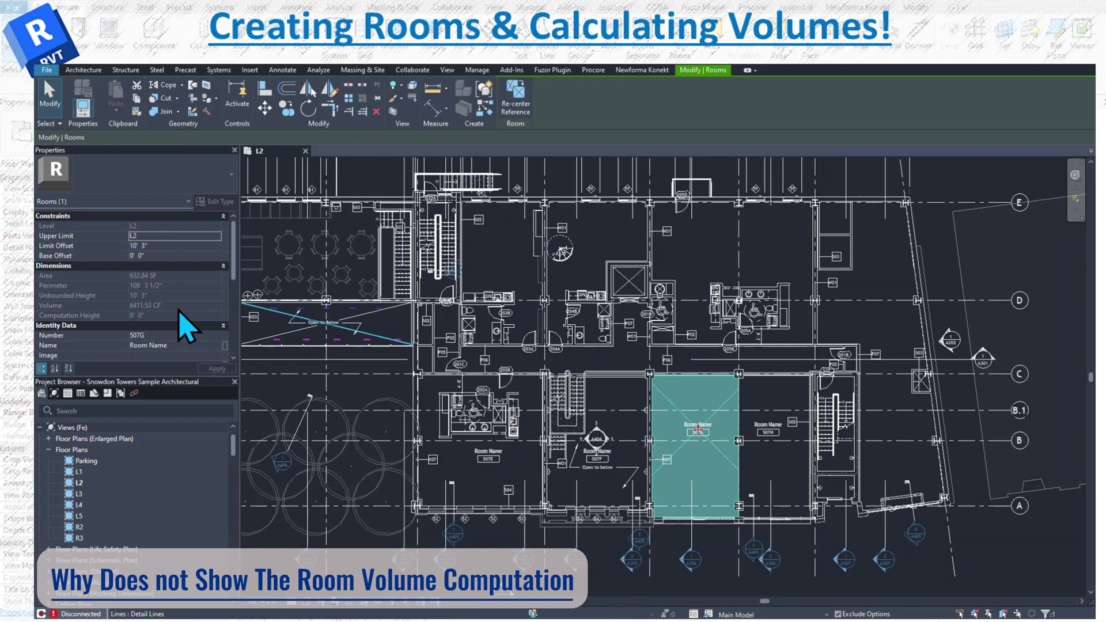
{"action": "left_click", "coordinate": [83, 70]}
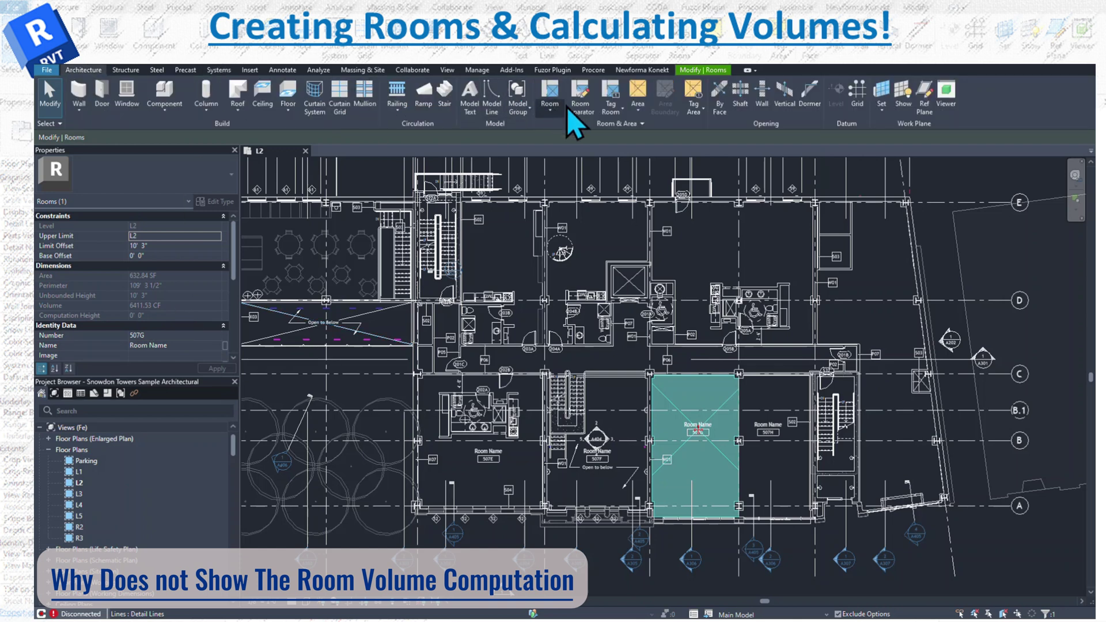
Set Area and Volume Computations to Areas only (faster)
{"action": "left_click", "coordinate": [630, 123]}
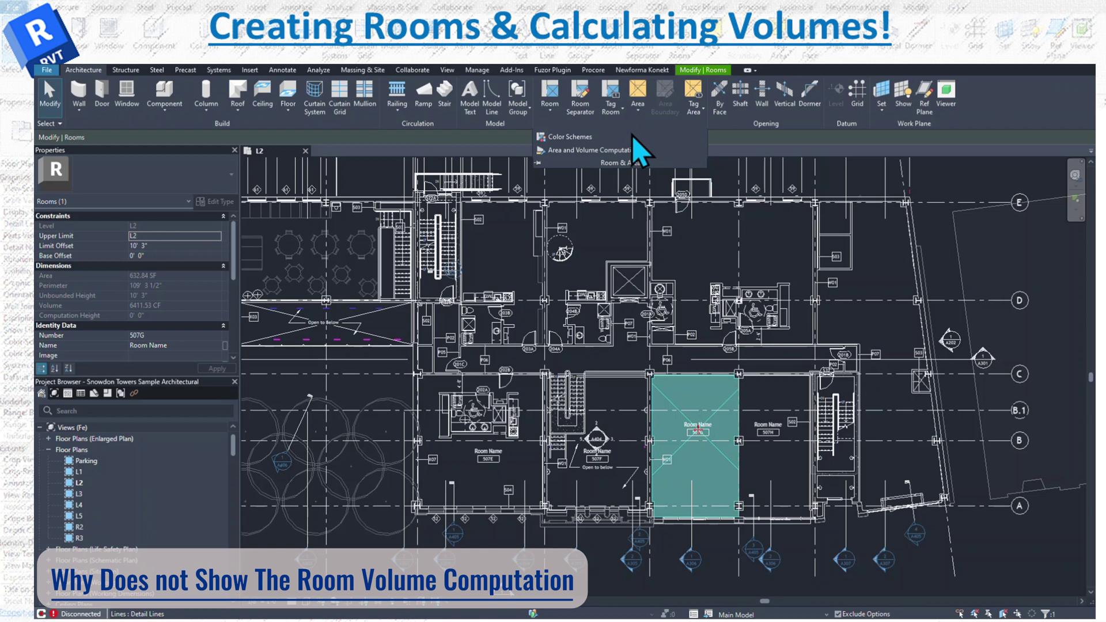
{"action": "left_click", "coordinate": [599, 151]}
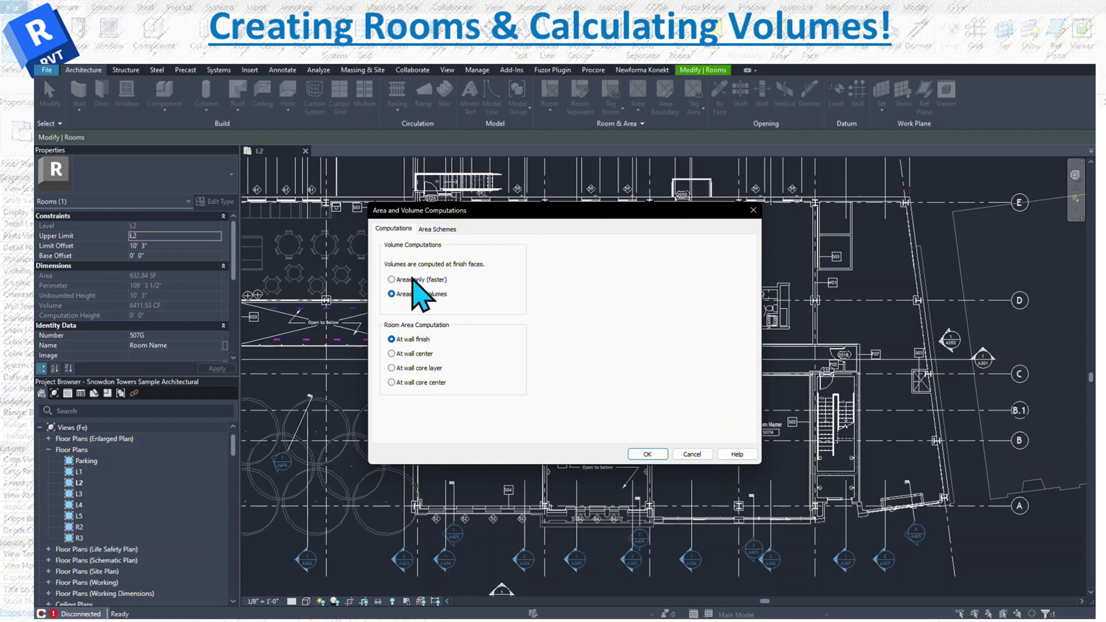
{"action": "left_click", "coordinate": [413, 279]}
{"action": "left_click", "coordinate": [647, 454]}
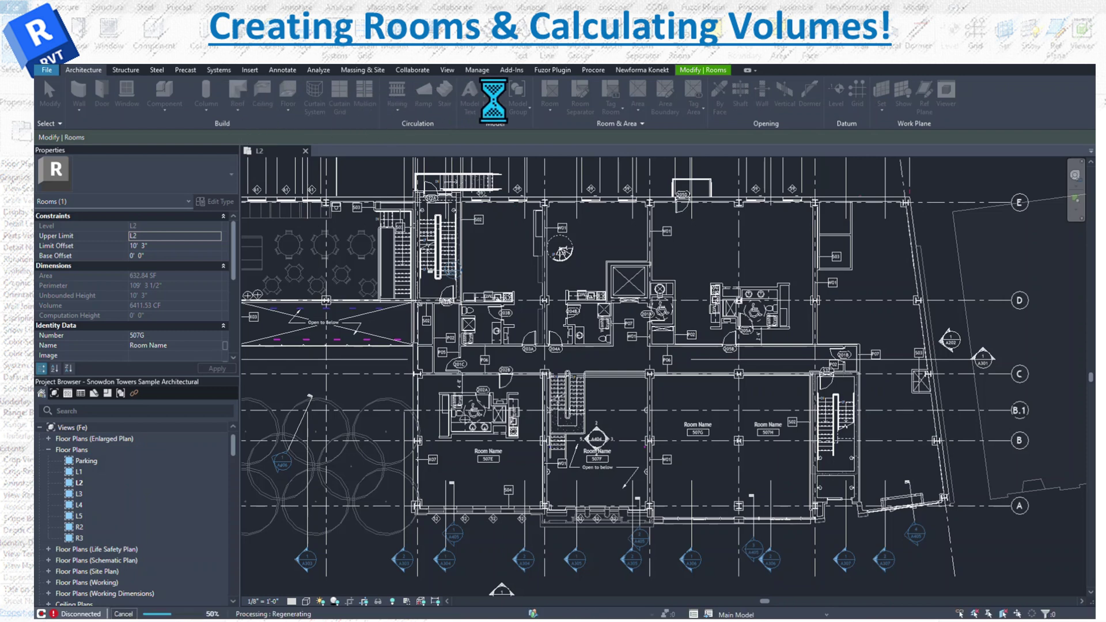
{"action": "left_click", "coordinate": [545, 101]}
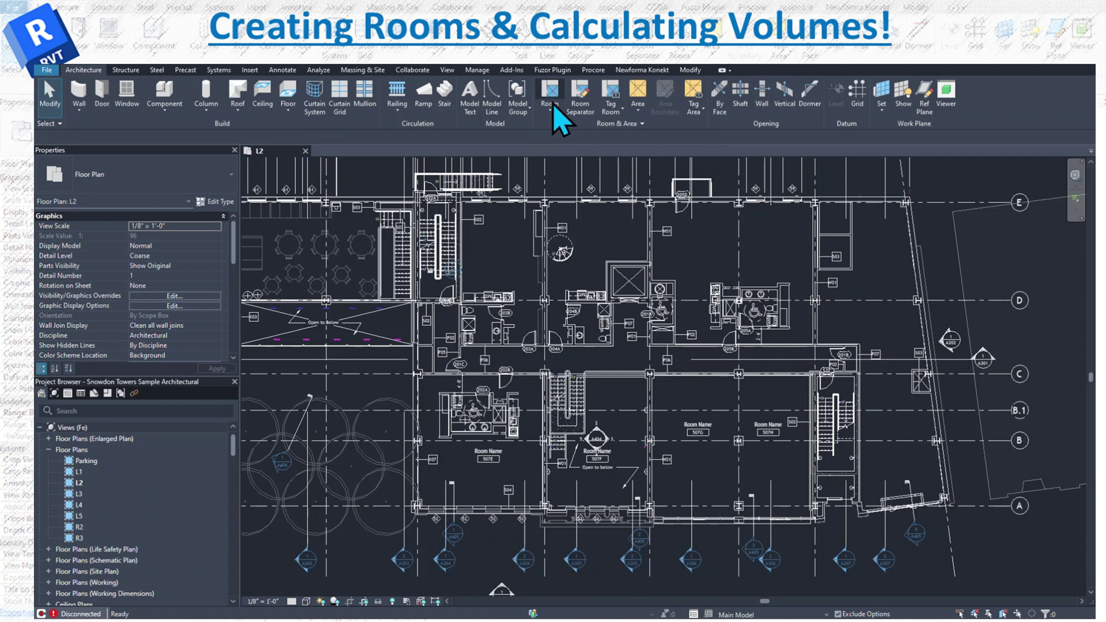
Place a tagged room in the empty upper-right bay of the L2 plan
{"action": "left_click", "coordinate": [721, 273]}
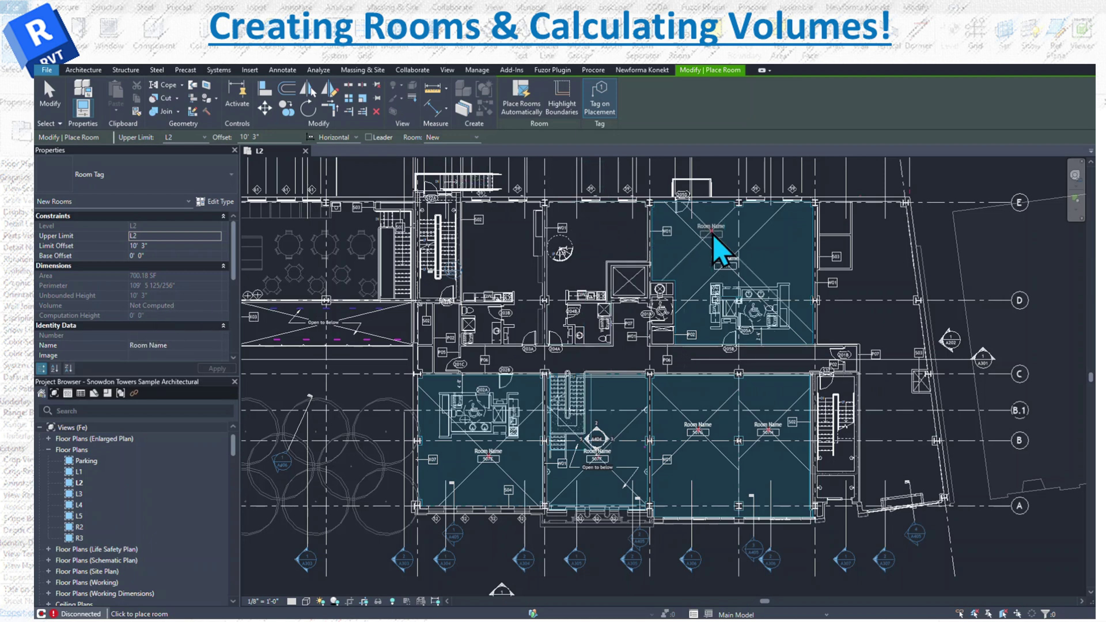
{"action": "key", "text": "Escape"}
{"action": "key", "text": "Escape"}
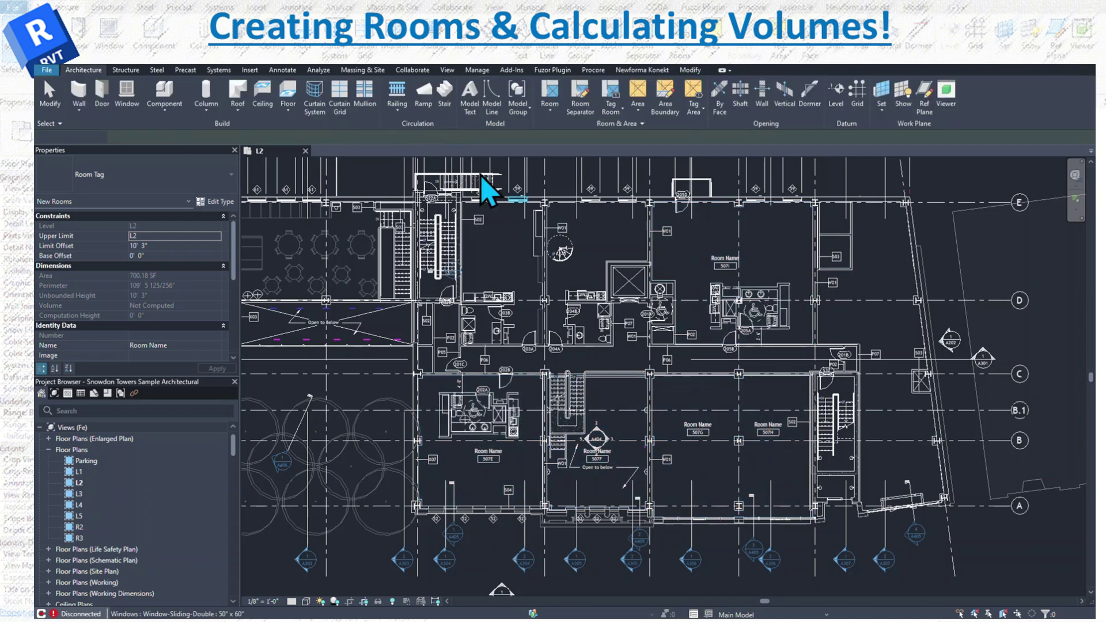
{"action": "left_click", "coordinate": [617, 123]}
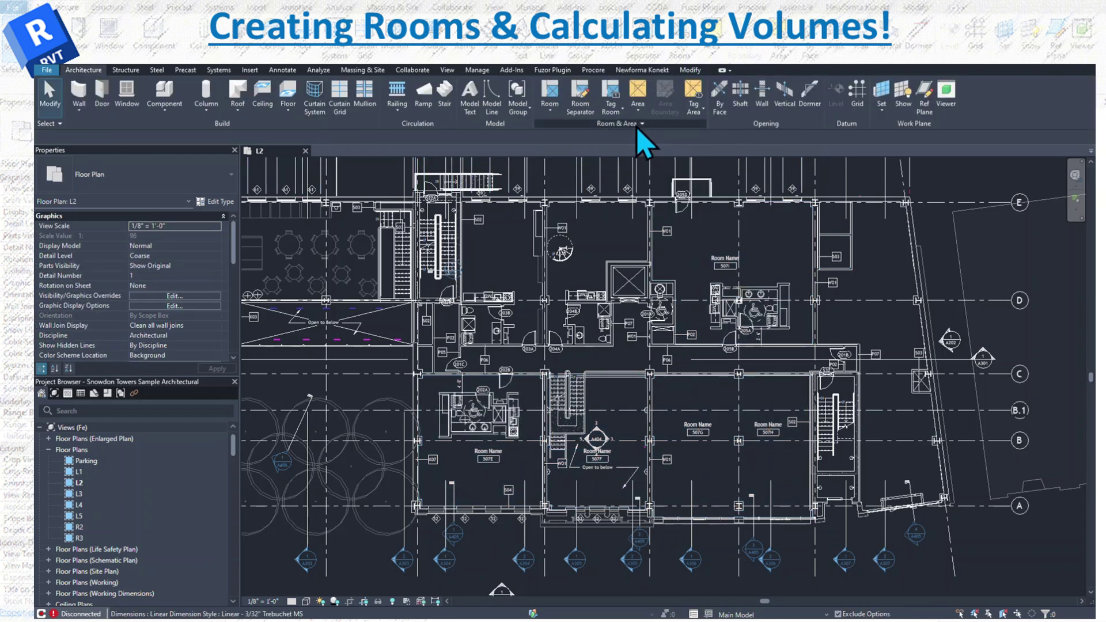
Switch Area and Volume Computations back to Areas and Volumes
{"action": "left_click", "coordinate": [642, 125]}
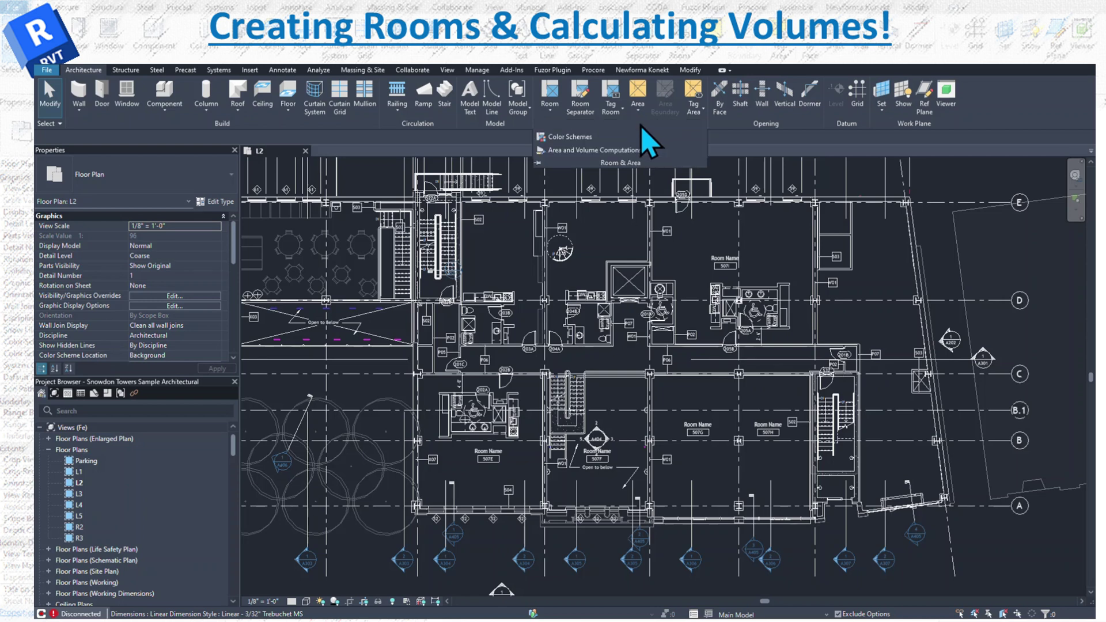
{"action": "left_click", "coordinate": [578, 152]}
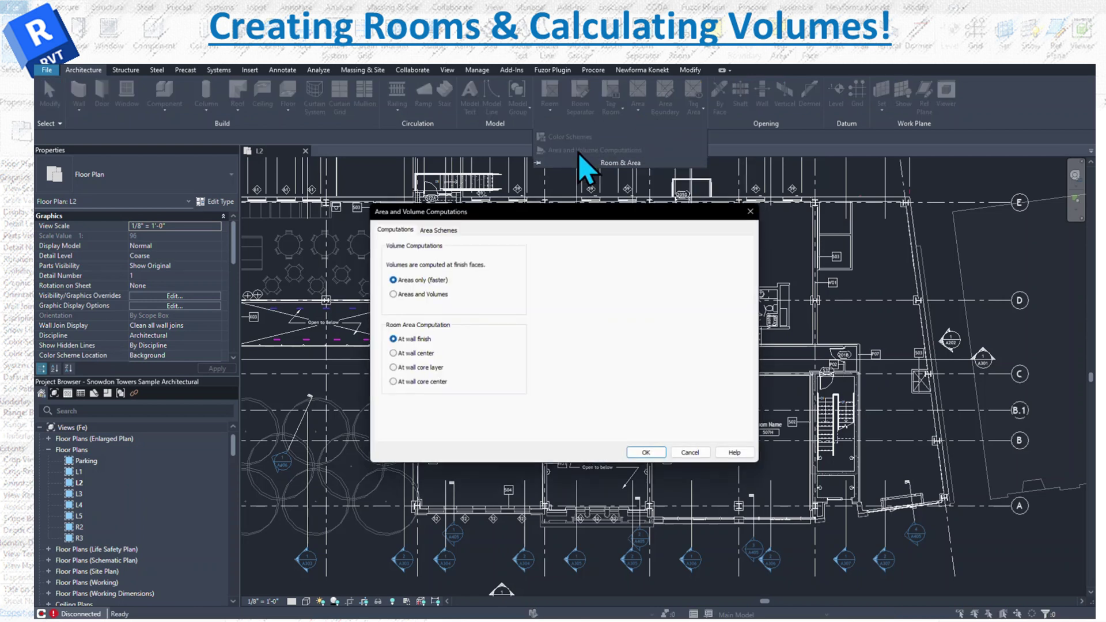
{"action": "left_click", "coordinate": [392, 294]}
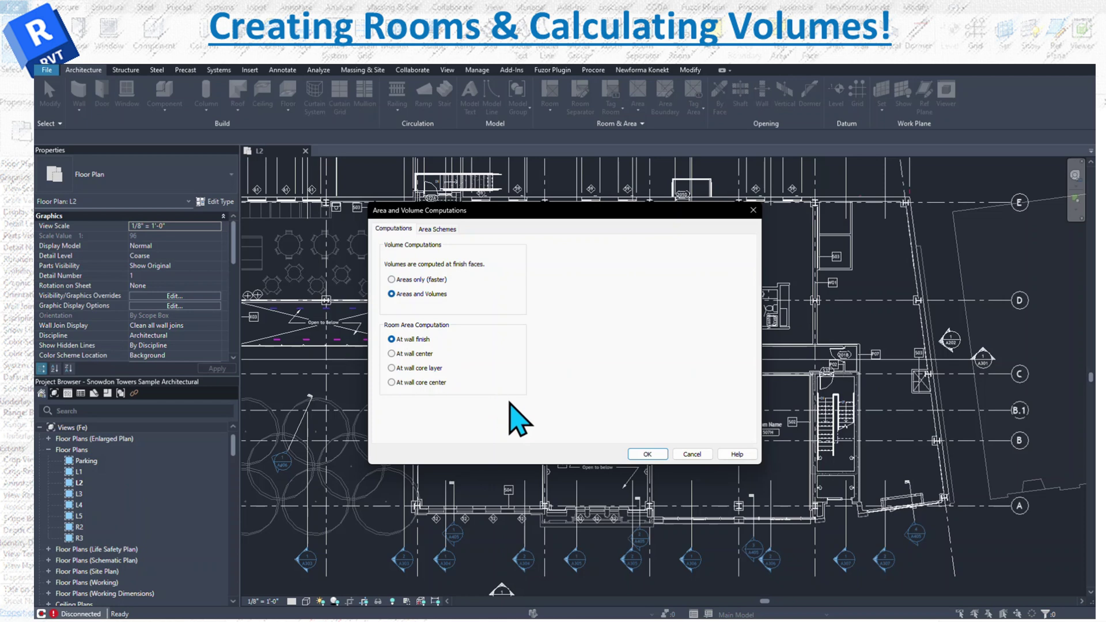
{"action": "left_click", "coordinate": [647, 455]}
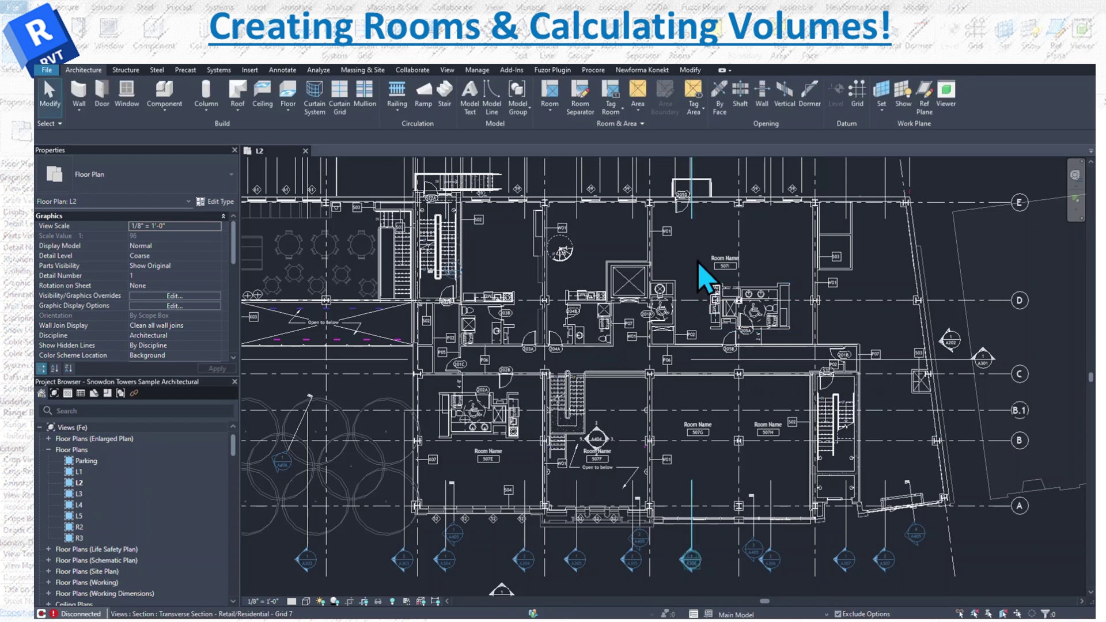
Place a tagged room in the top-middle bay beside the elevator, discarding the duplicate upper-right room
{"action": "left_click", "coordinate": [550, 95]}
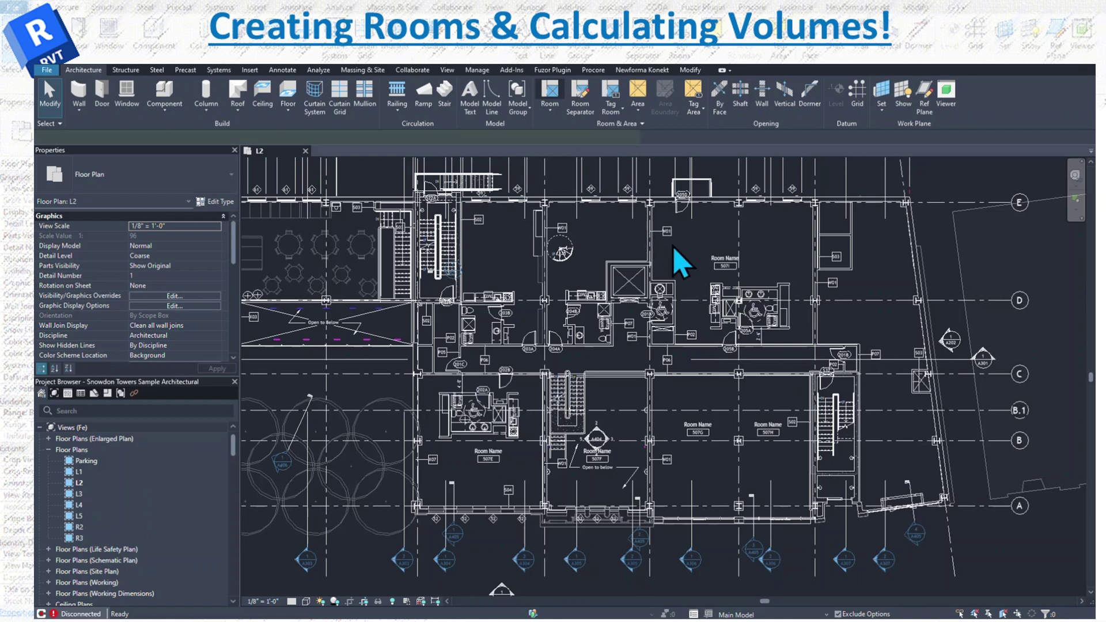
{"action": "left_click", "coordinate": [710, 280]}
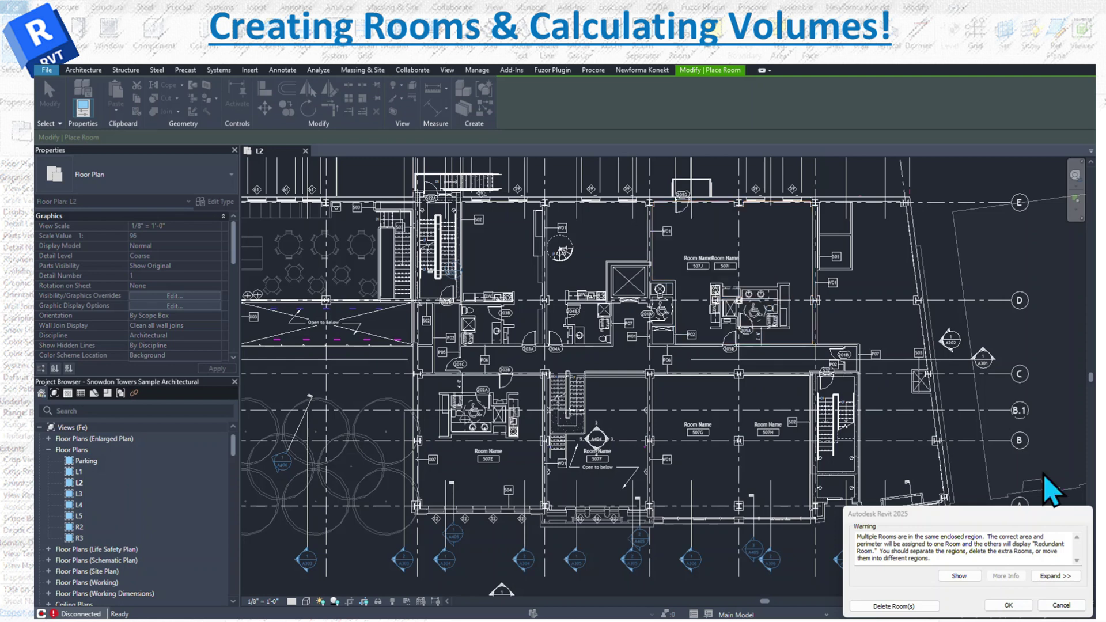
{"action": "left_click", "coordinate": [1061, 605]}
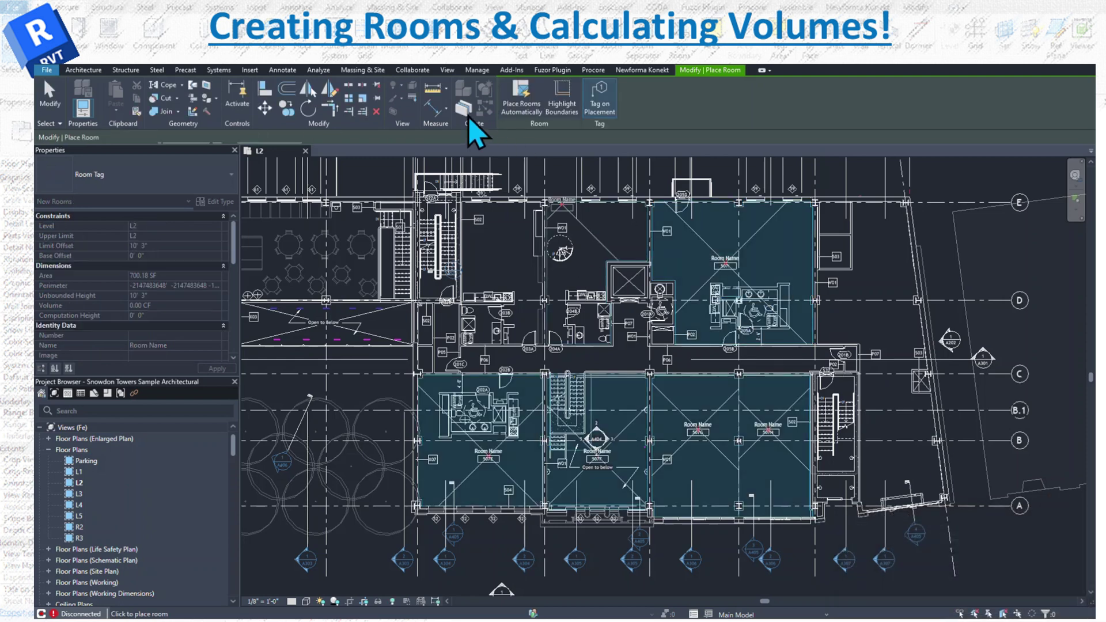
{"action": "left_click", "coordinate": [576, 255]}
{"action": "key", "text": "Escape"}
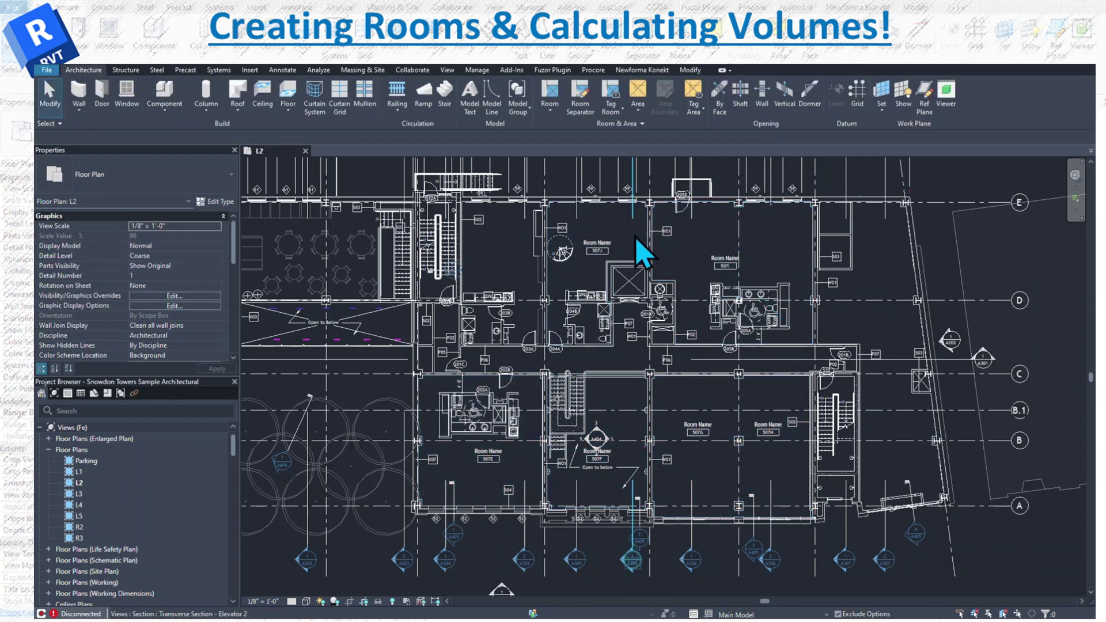
{"action": "left_click", "coordinate": [698, 246]}
{"action": "key", "text": "Escape"}
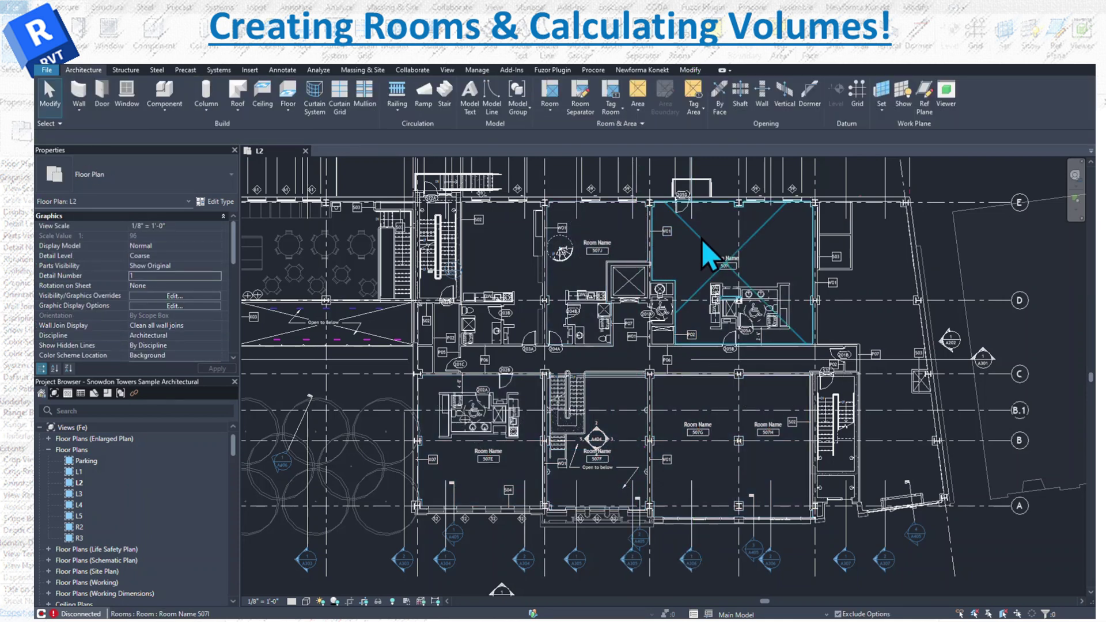
{"action": "left_click", "coordinate": [702, 242]}
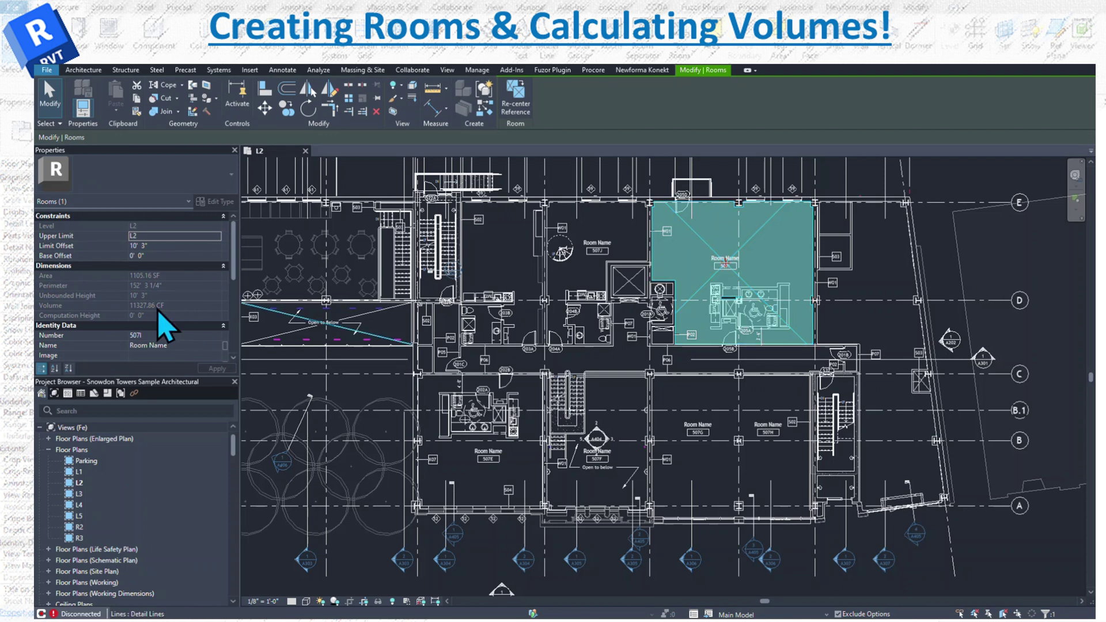
{"action": "key", "text": "Escape"}
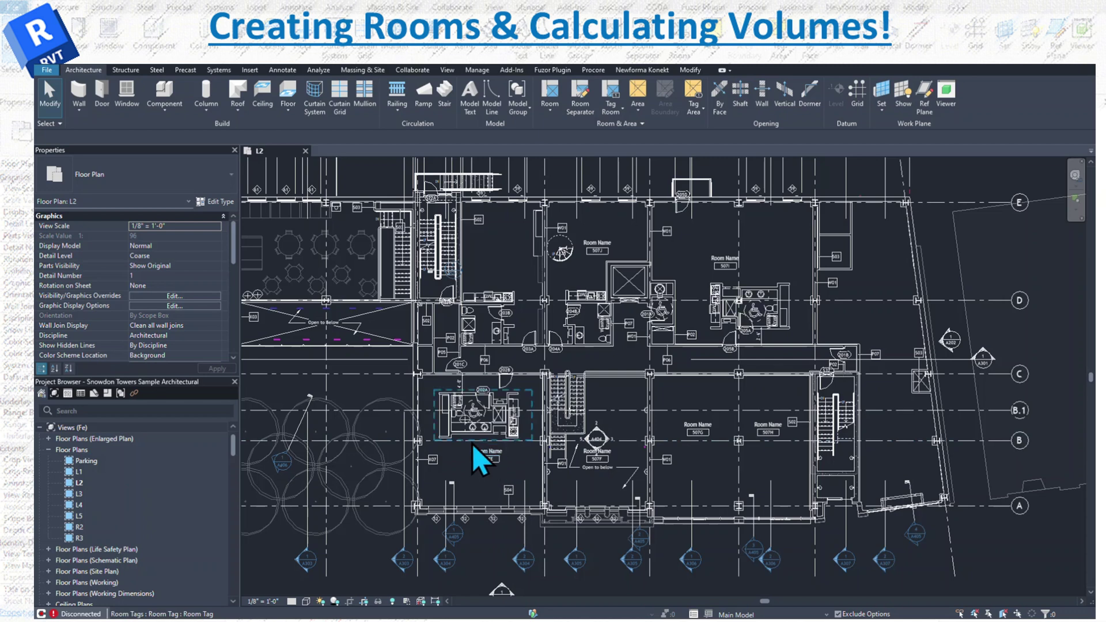
Select room 507F and read its 700.18 SF area and 7171.26 CF volume in Properties
{"action": "left_click", "coordinate": [576, 501]}
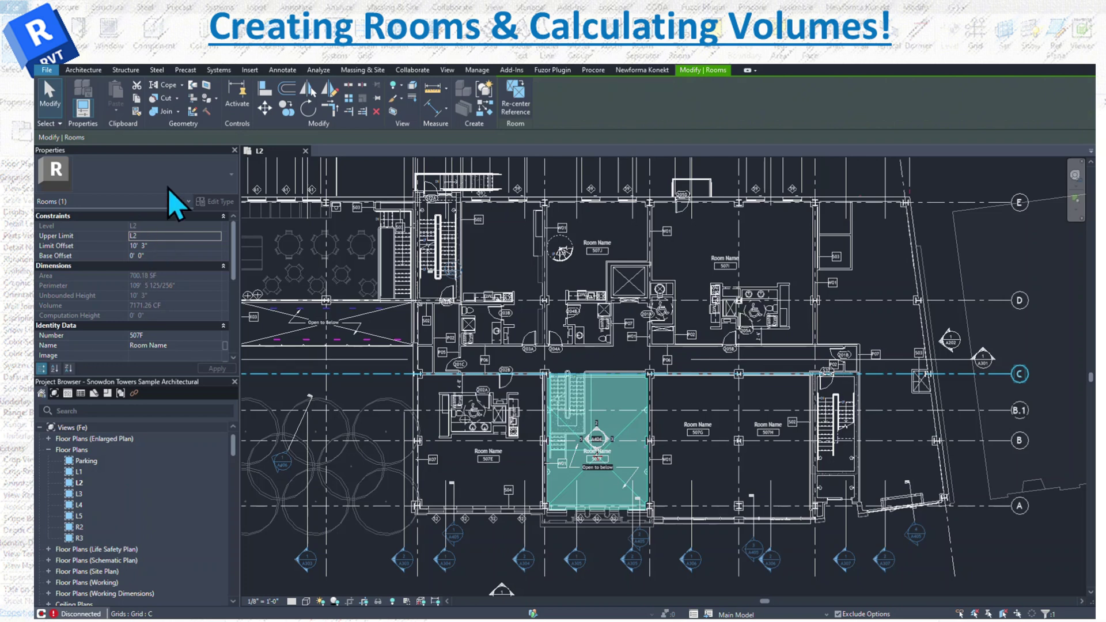
{"action": "scroll", "coordinate": [132, 95], "scroll_direction": "up", "scroll_amount": 5}
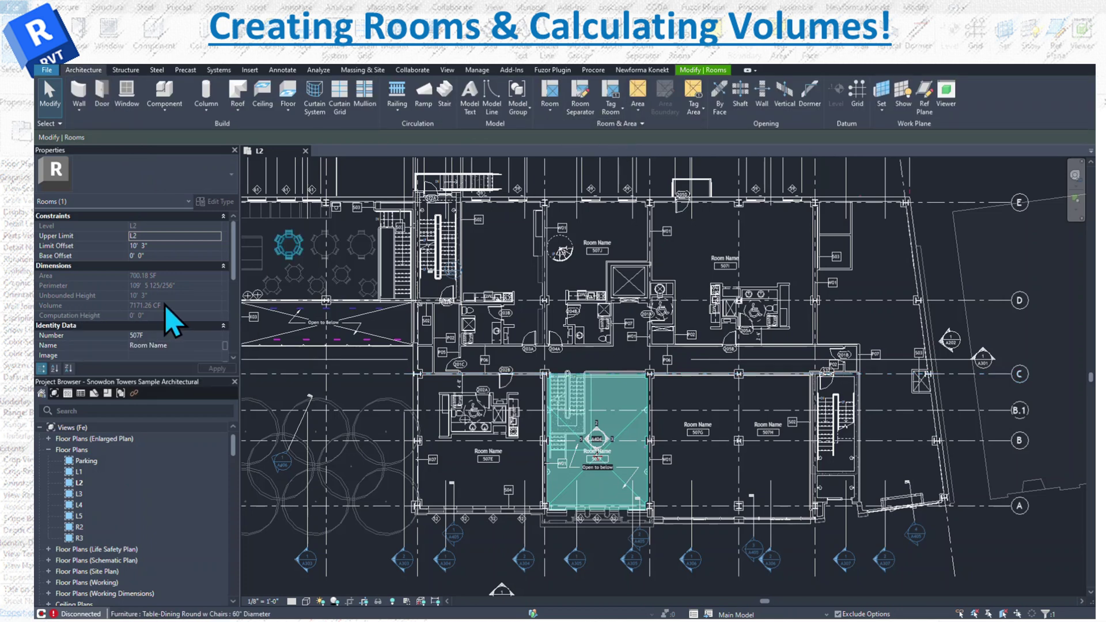
Expand the Room & Area panel slide-out on the Architecture tab
{"action": "left_click", "coordinate": [637, 124]}
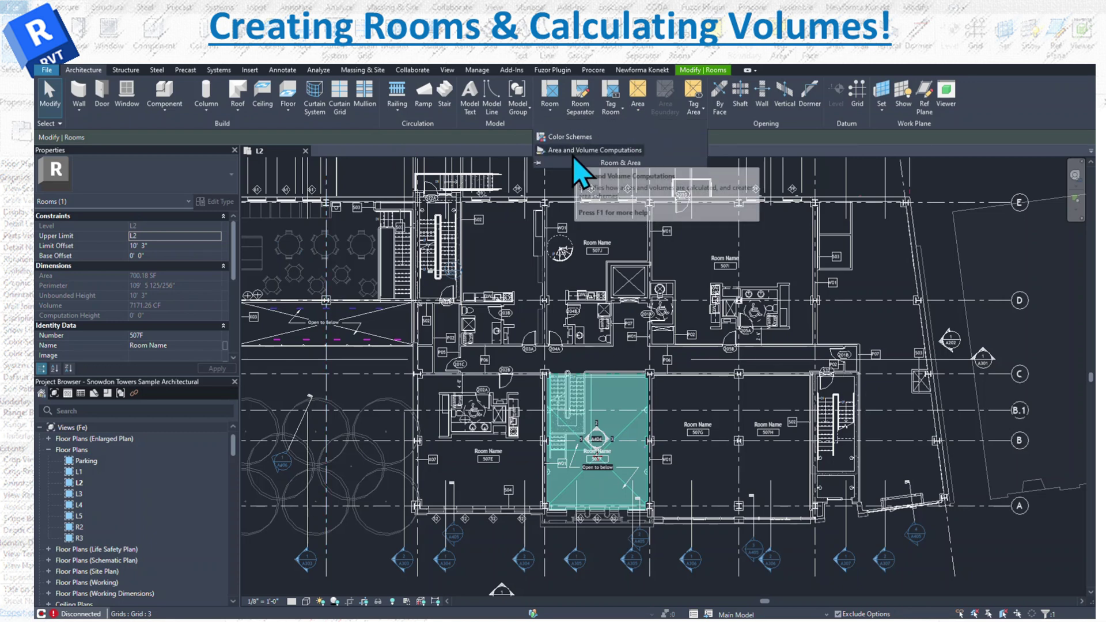